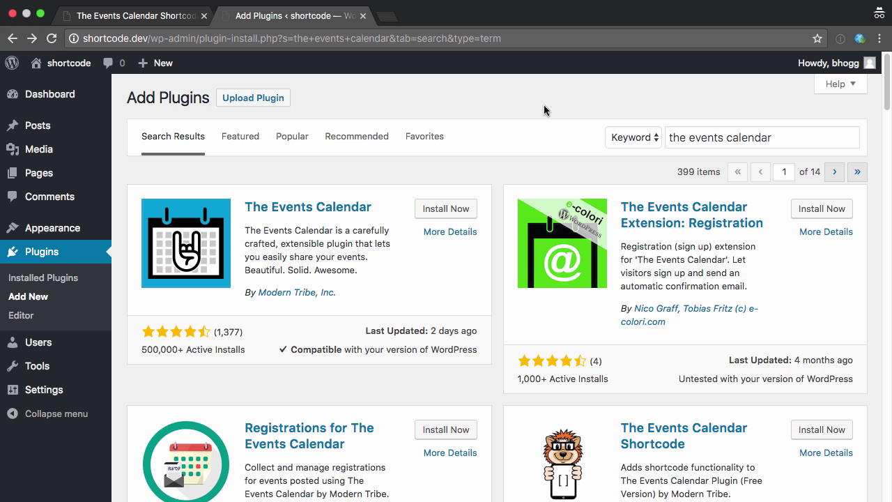
Install The Events Calendar plugin from the 'the events calendar' search results.
scroll(627, 409, "down", 5)
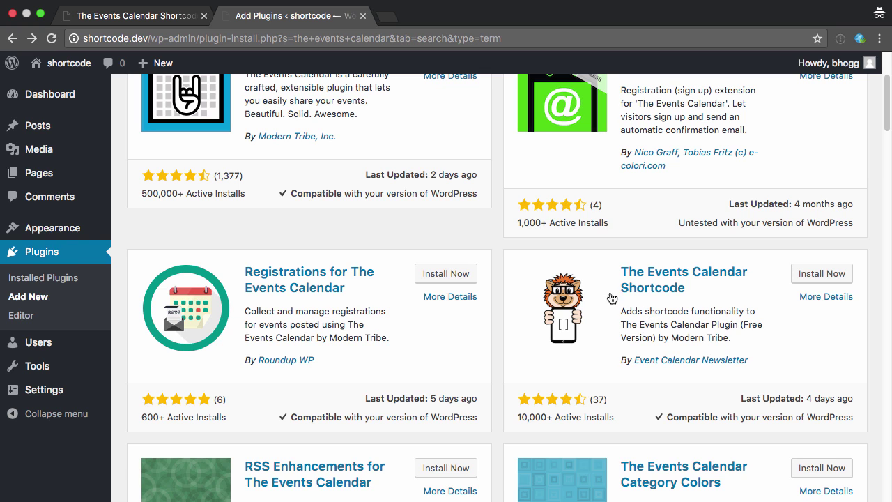
scroll(491, 213, "up", 5)
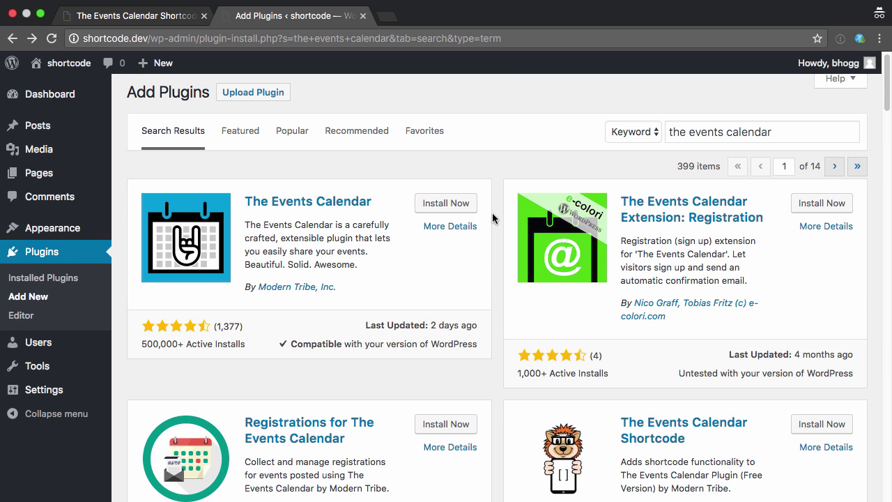
left_click(446, 203)
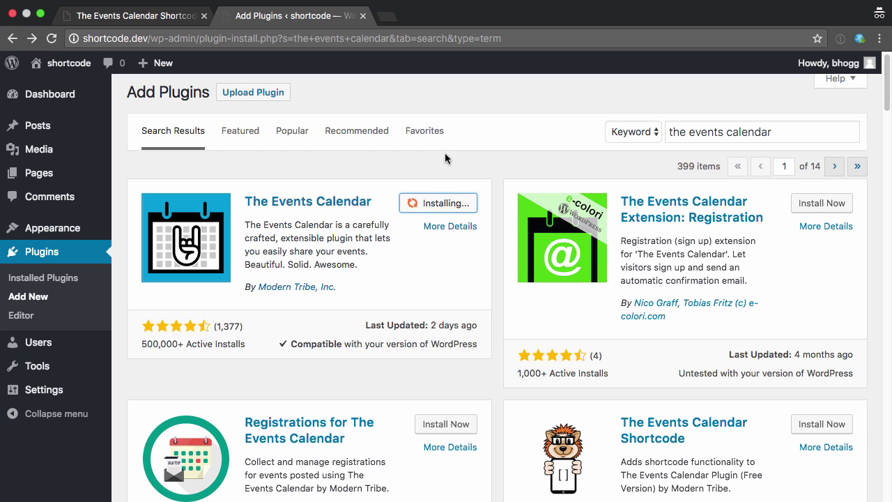
Activate the newly installed The Events Calendar plugin.
left_click(450, 202)
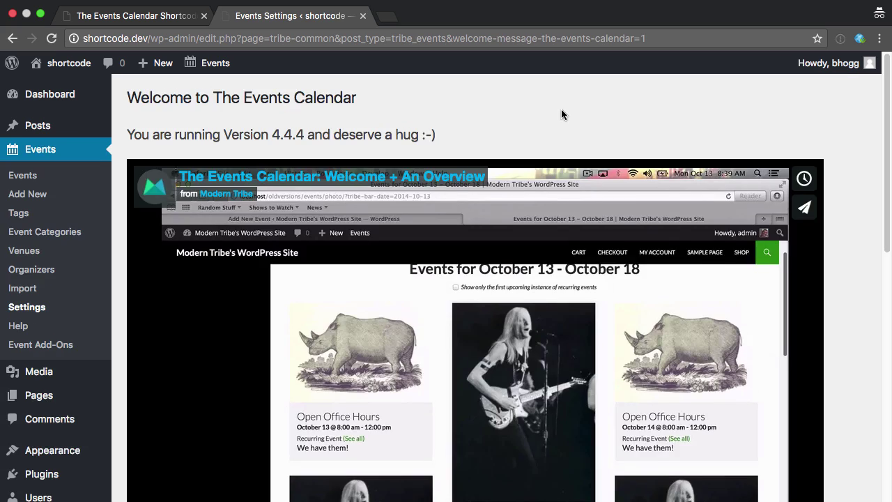
scroll(560, 113, "down", 10)
scroll(561, 109, "down", 2)
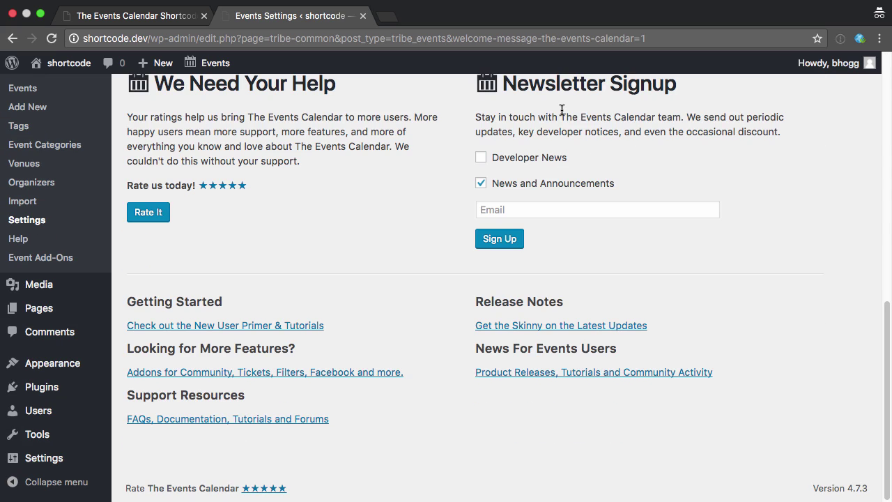
scroll(562, 110, "up", 12)
Open Events Settings and select the 'events' URL slug, viewing the /events/ calendar in another tab.
left_click(30, 311)
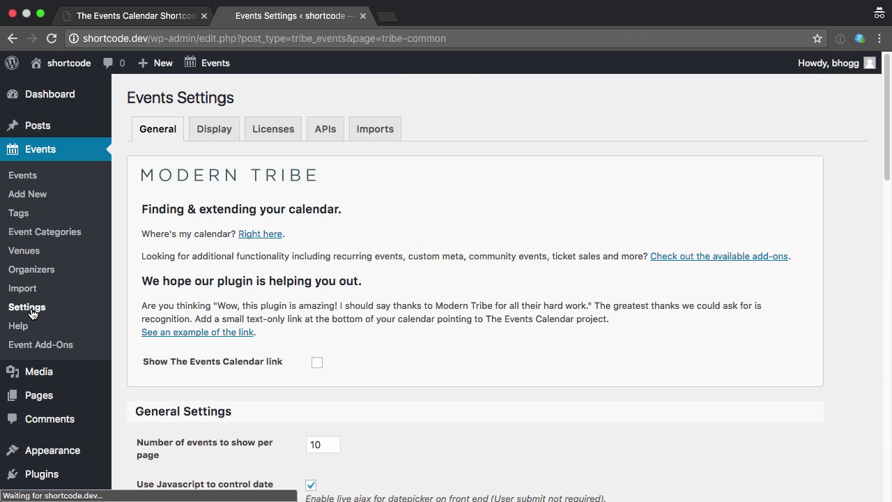
scroll(430, 302, "down", 4)
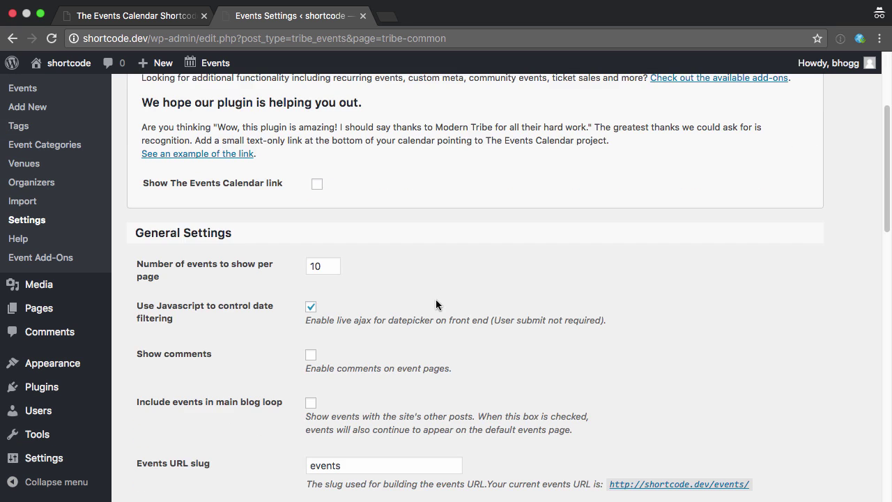
double_click(330, 397)
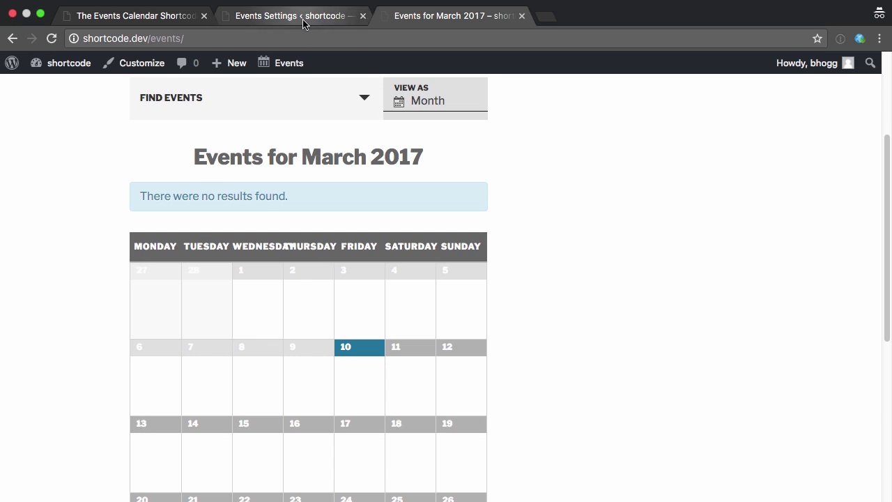
left_click(303, 17)
left_click(351, 395)
left_click_drag(350, 396, 298, 400)
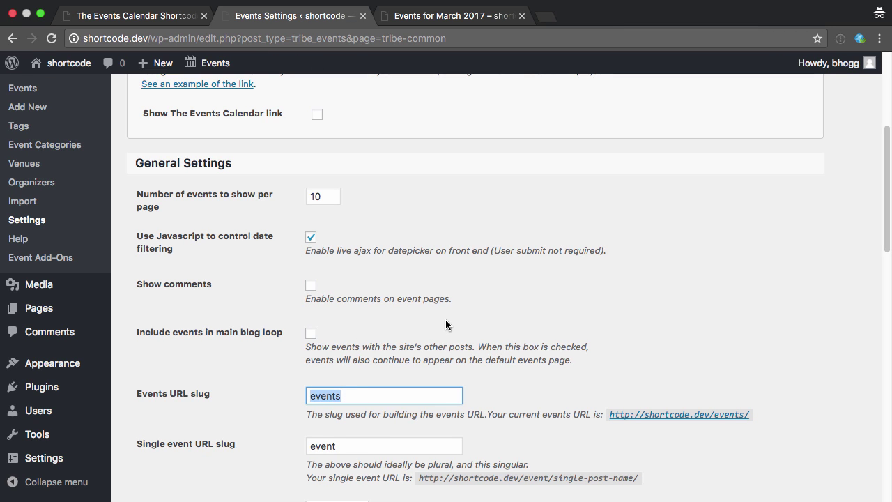
scroll(445, 324, "down", 4)
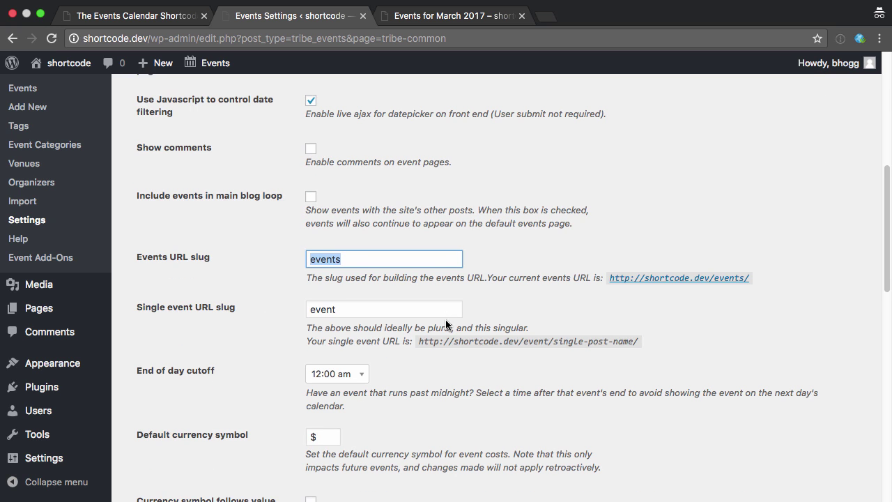
scroll(446, 324, "up", 2)
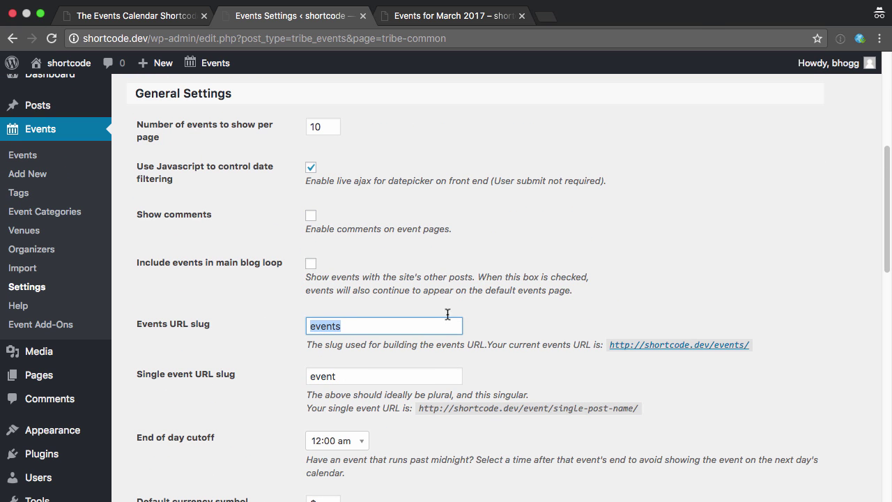
Create a new event titled 'Meeting of the group' described as 'This is a regular meeting of the group!'.
left_click(33, 174)
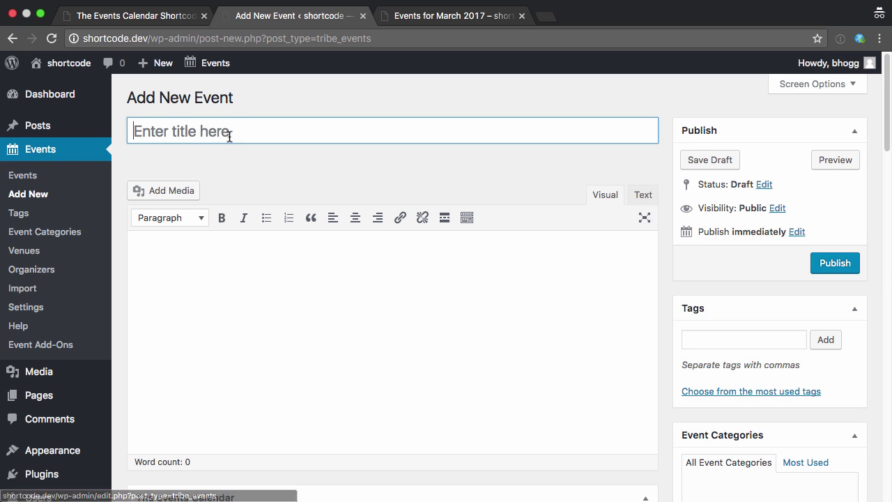
type("Meeting of the group")
key("Tab")
type("This is a regular meeting of the group")
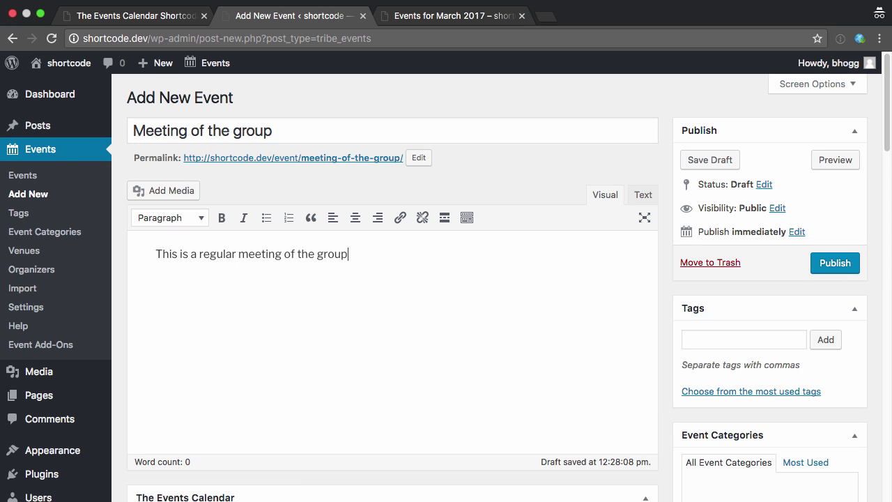
type("!")
Set both the event's start and end dates to March 15, 2017.
scroll(413, 213, "down", 5)
left_click(237, 337)
left_click(298, 221)
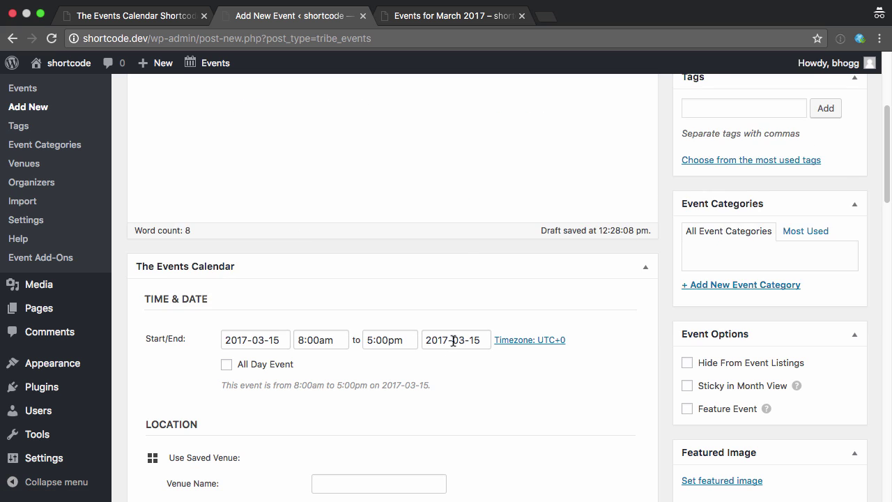
left_click(453, 340)
left_click(295, 220)
Enter 'Test Venue' as the event's venue name.
scroll(331, 340, "down", 4)
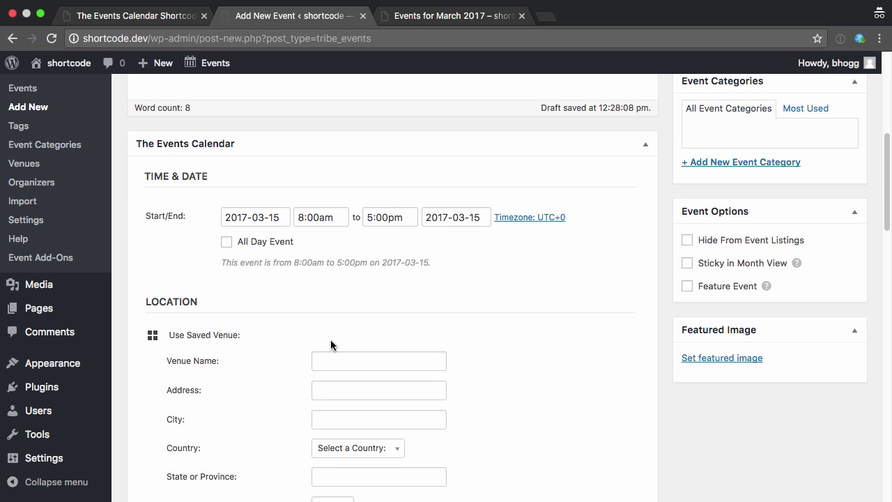
scroll(331, 340, "down", 1)
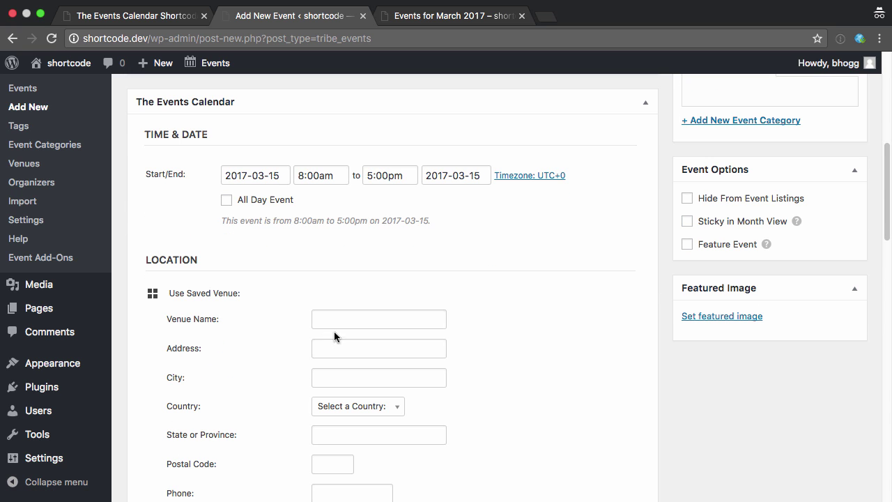
left_click(336, 316)
type("Test Venue")
scroll(489, 336, "down", 10)
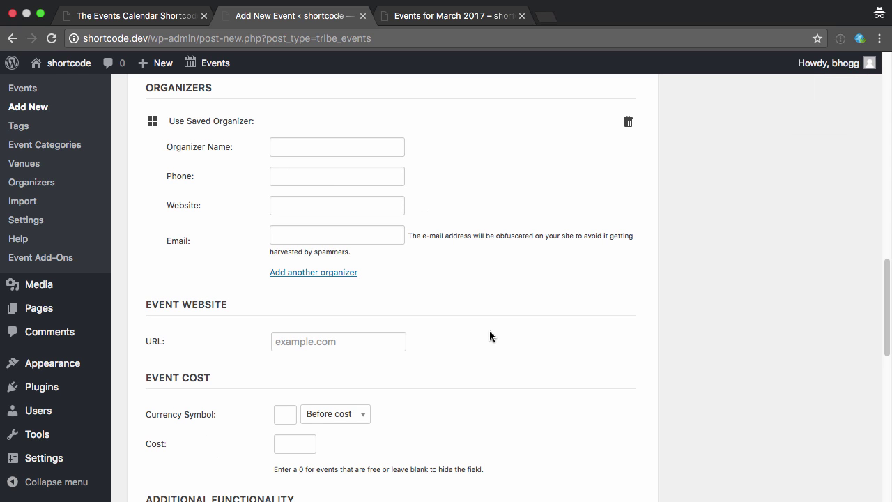
left_click(326, 341)
Set the event cost to $50.
scroll(537, 343, "down", 2)
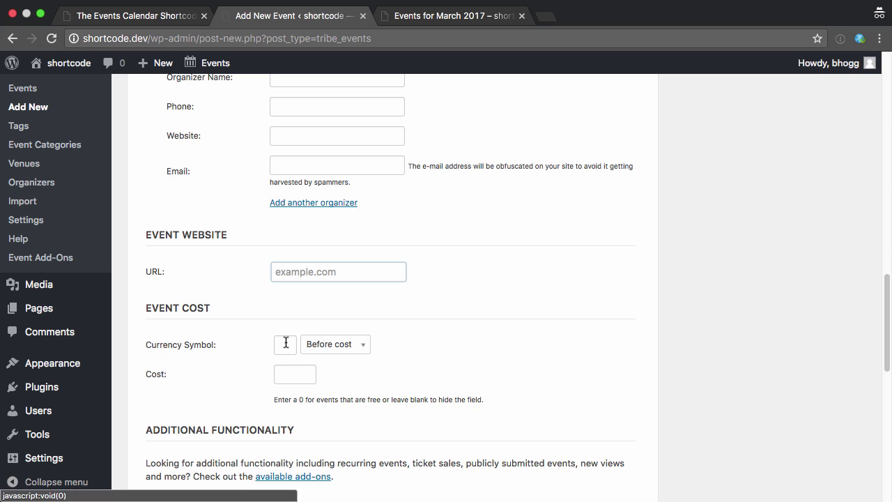
left_click(282, 344)
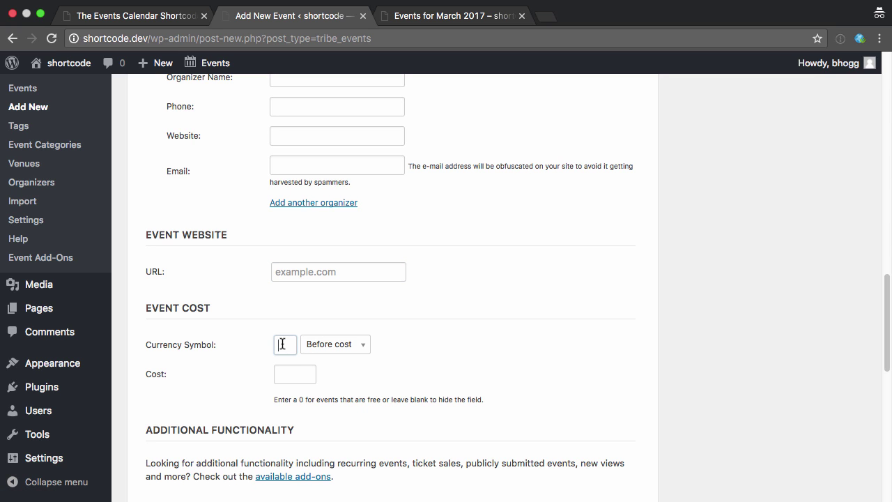
type("$")
key("Tab")
type("50")
scroll(507, 370, "down", 1)
scroll(508, 376, "up", 15)
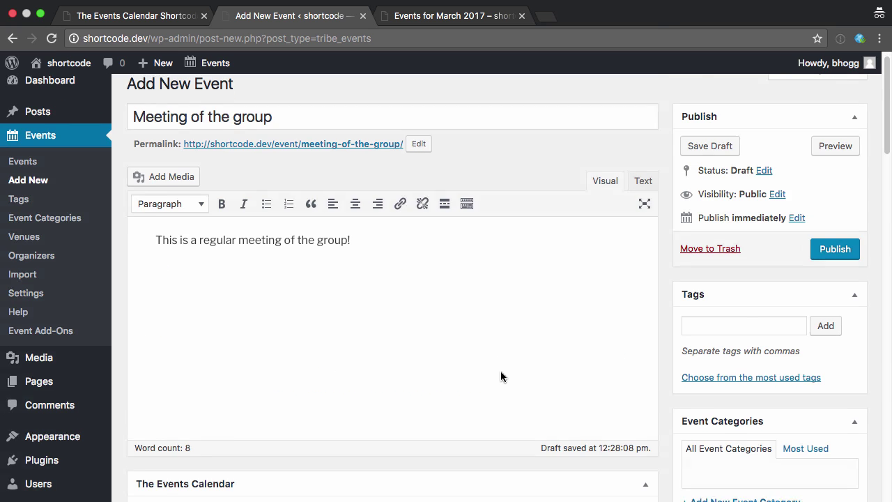
scroll(500, 374, "down", 5)
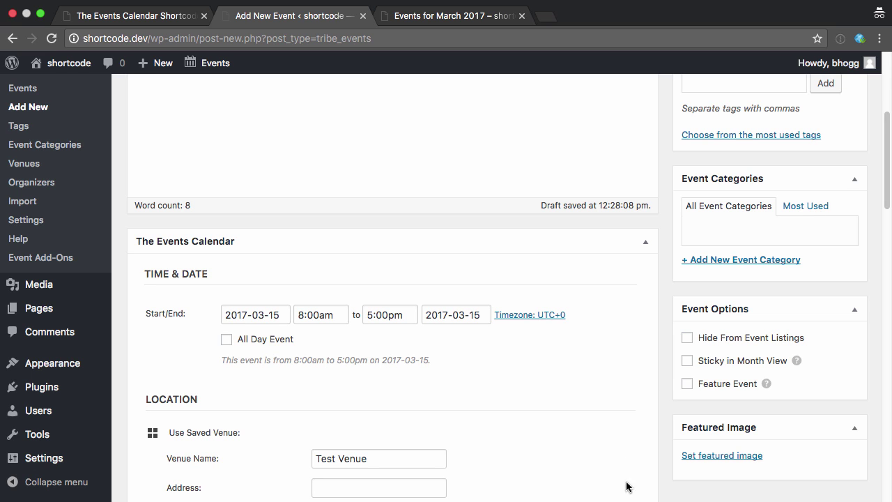
Set beaver-1550270_1280.jpg as the event's featured image and review the draft form.
left_click(718, 455)
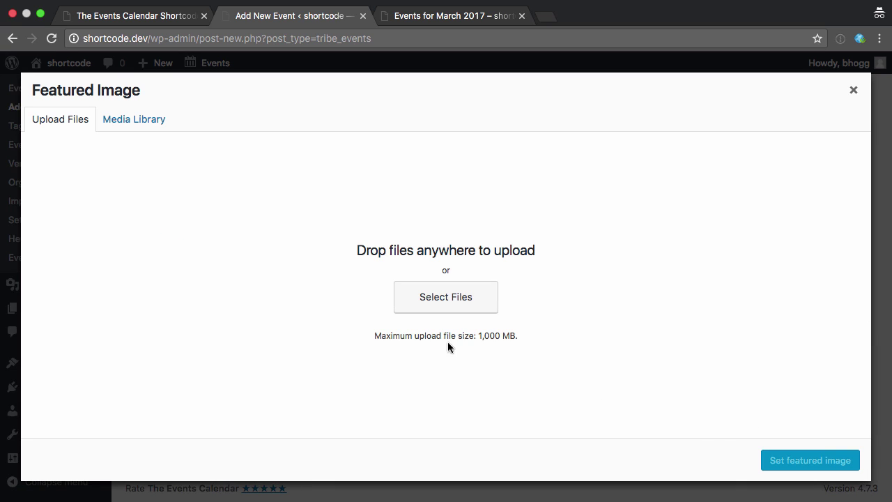
left_click(445, 297)
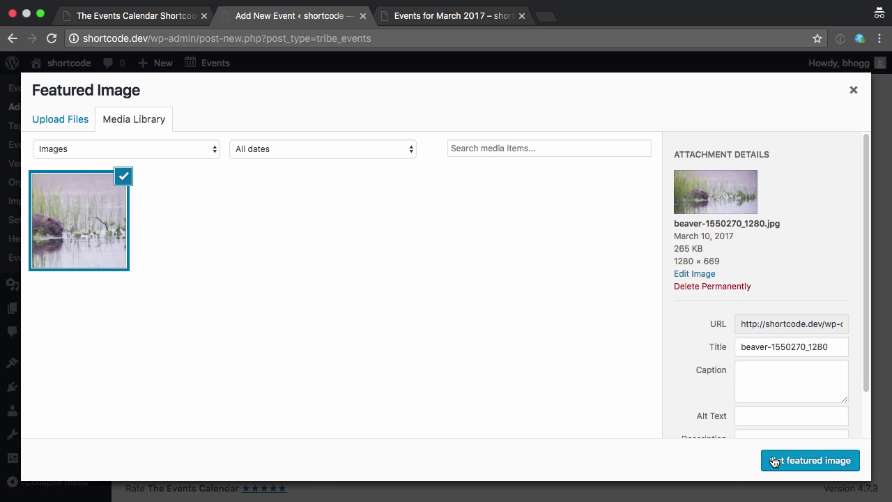
left_click(773, 461)
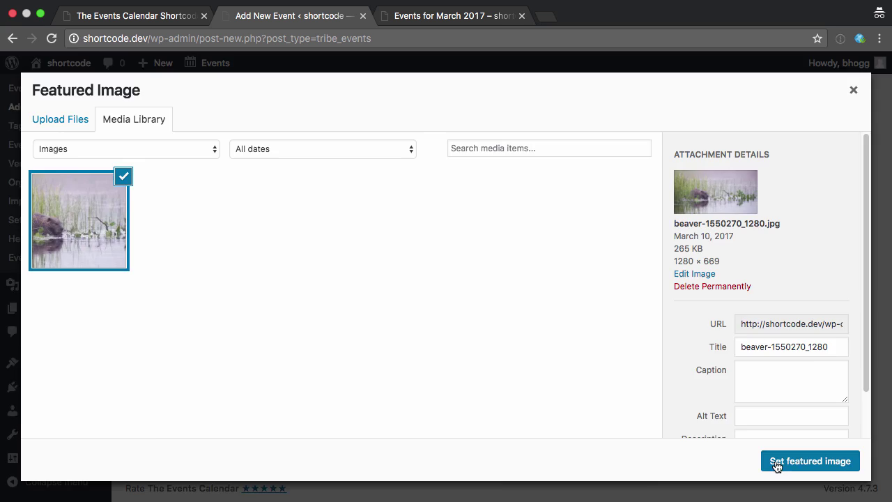
scroll(659, 351, "up", 3)
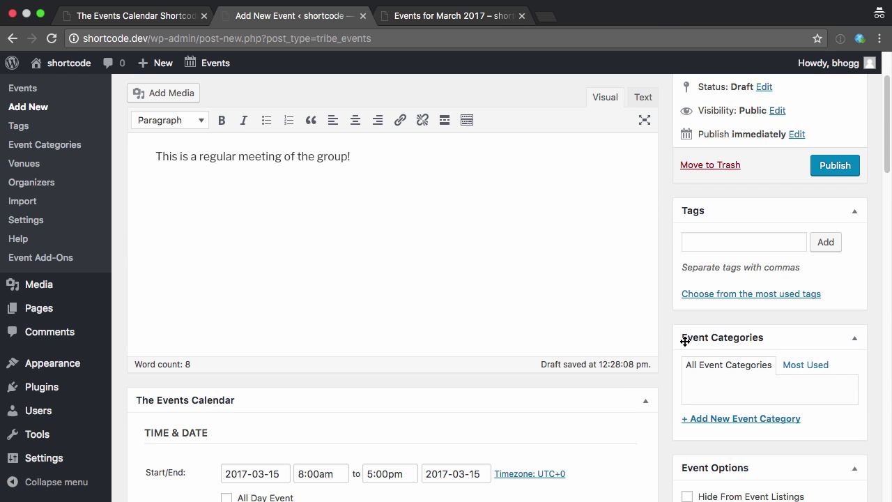
scroll(665, 377, "down", 2)
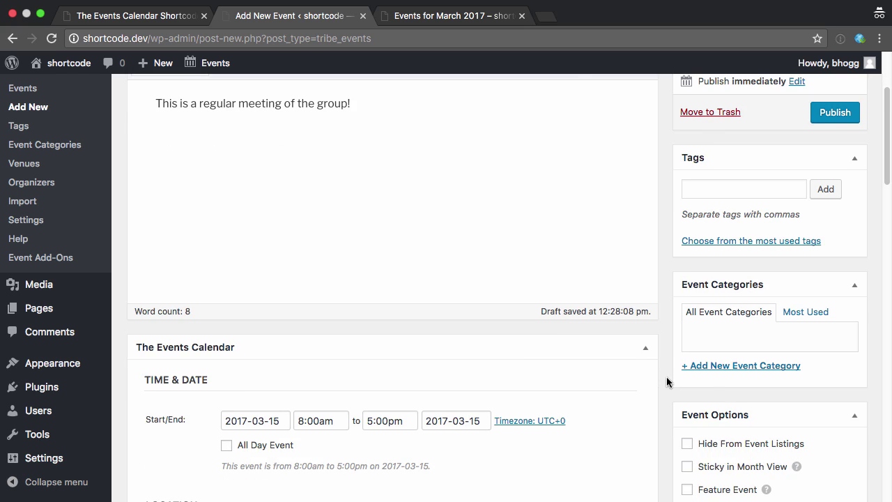
scroll(666, 382, "down", 2)
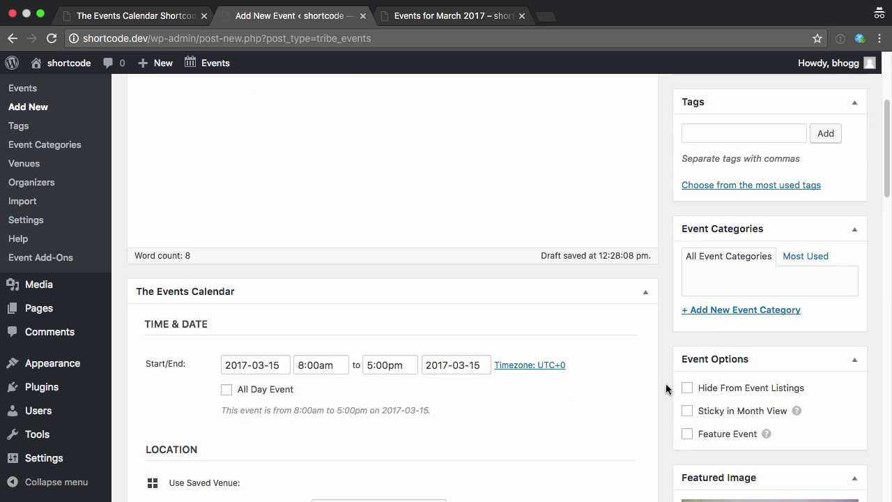
scroll(666, 383, "up", 8)
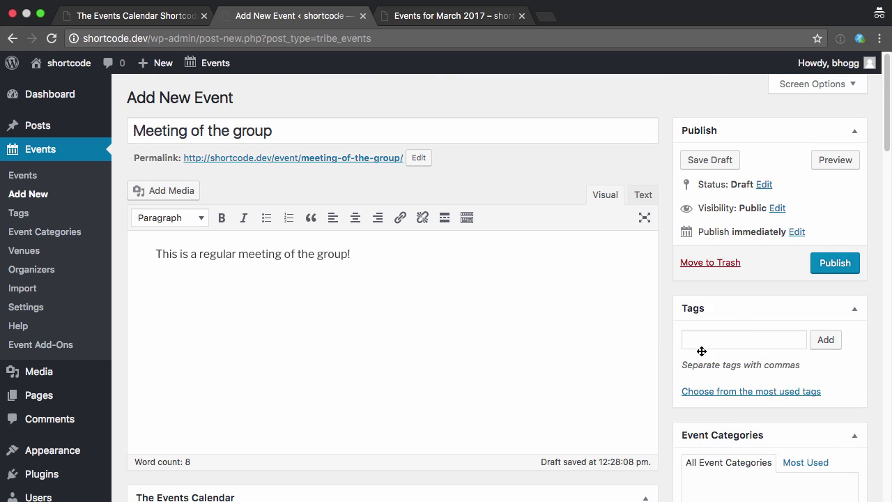
Publish the event and reload the March 2017 calendar to show it on the 15th.
left_click(828, 268)
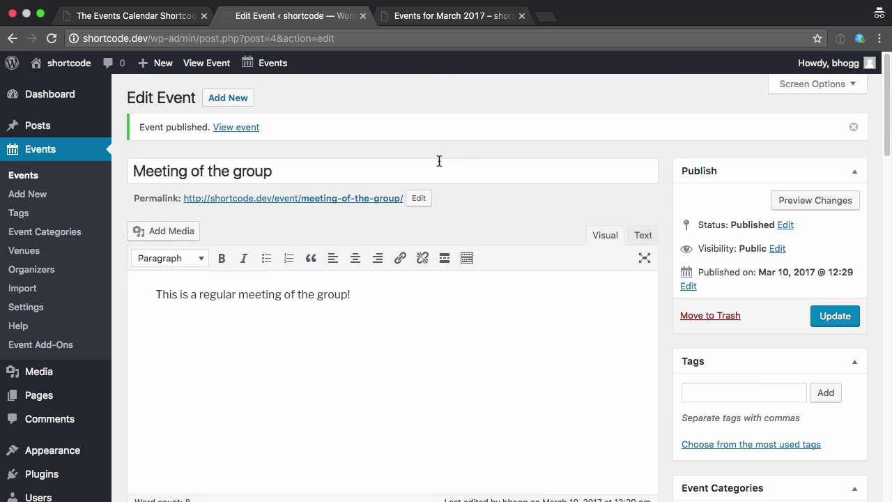
left_click(446, 21)
key("super+r")
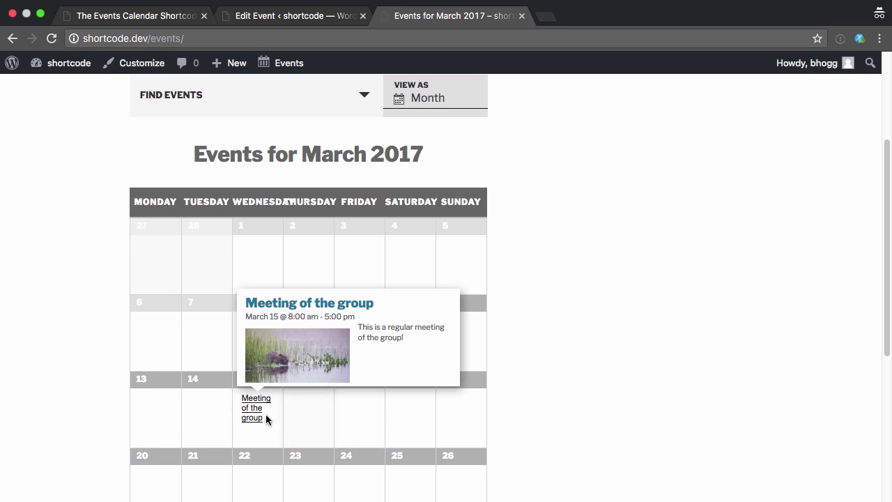
Open the 'Meeting of the group' event page and scroll through it.
left_click(253, 419)
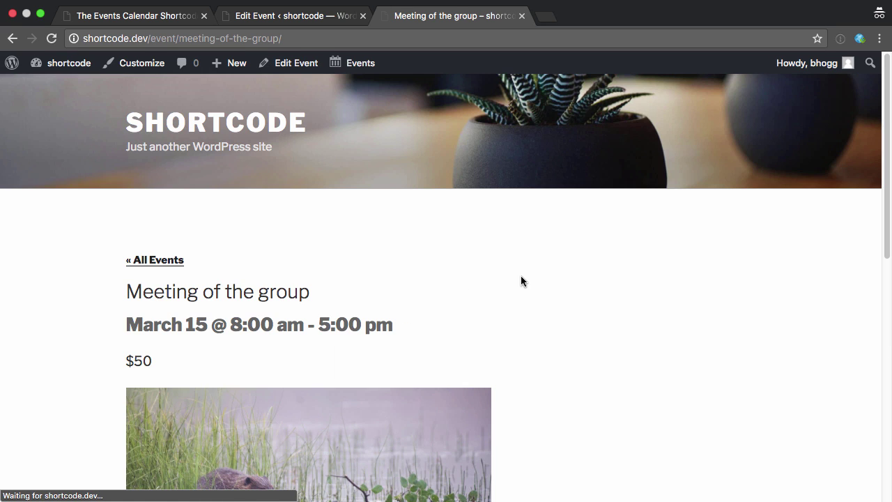
scroll(522, 275, "down", 5)
scroll(524, 280, "down", 3)
scroll(524, 280, "up", 7)
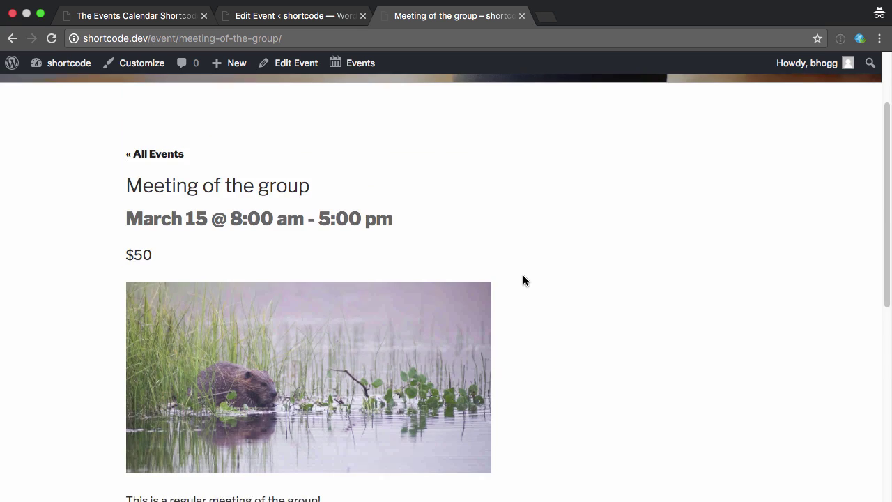
scroll(524, 280, "down", 10)
Switch the events view to List, then start a new page from the admin bar.
left_click(12, 39)
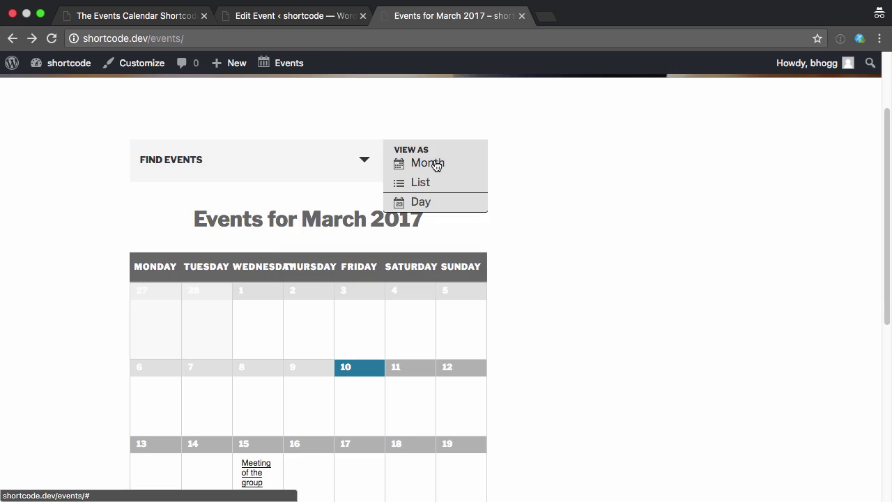
left_click(452, 185)
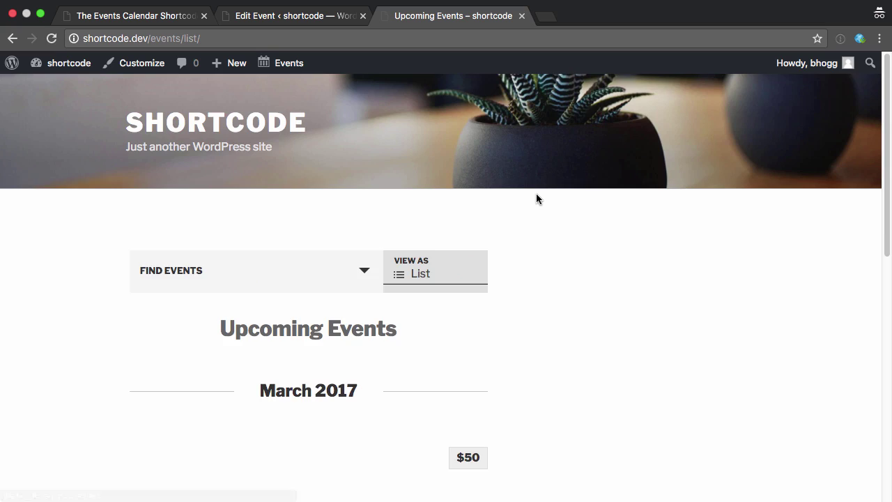
scroll(545, 294, "down", 10)
scroll(545, 300, "up", 10)
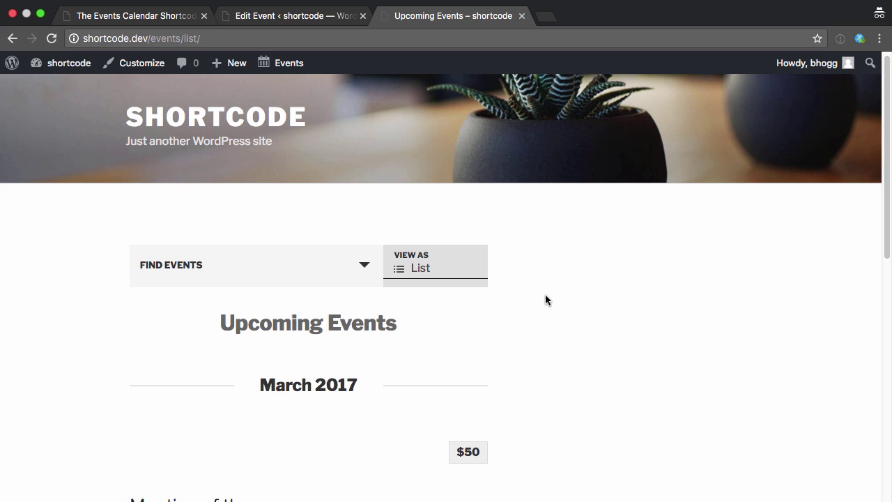
mouse_move(229, 64)
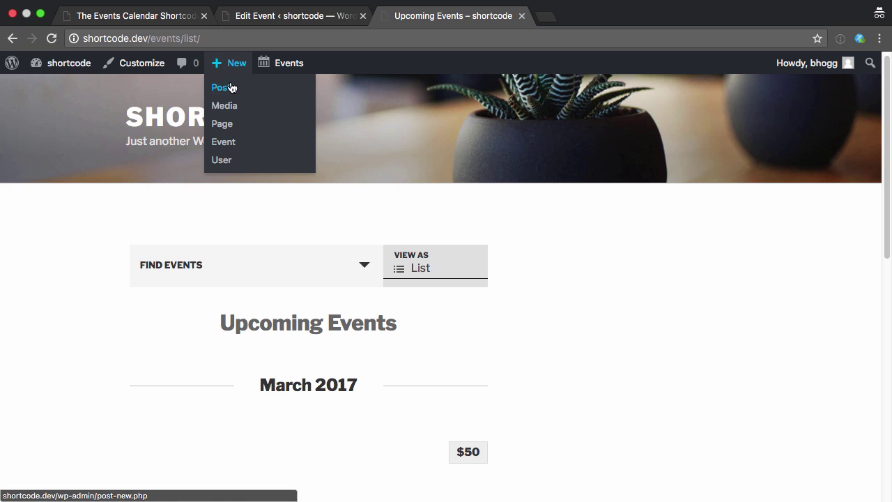
left_click(223, 141)
Publish an 'About' page with pasted Lorem ipsum body text and view it at /about/.
type("About")
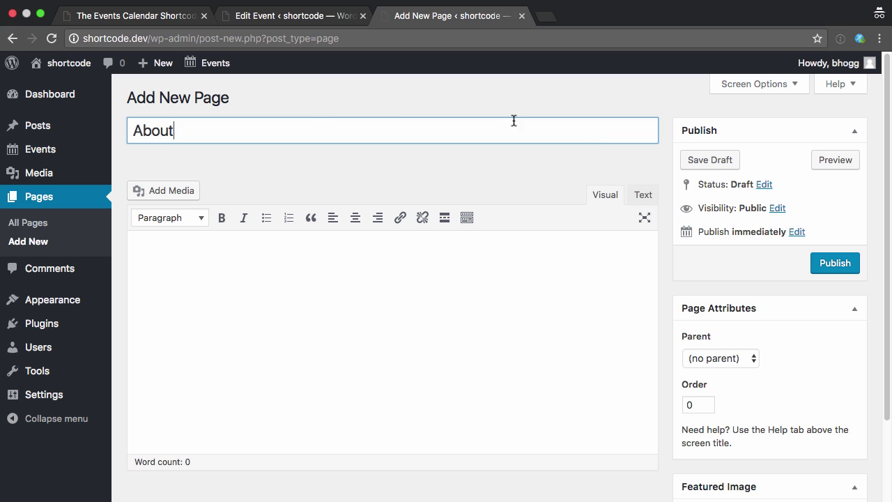
key("Tab")
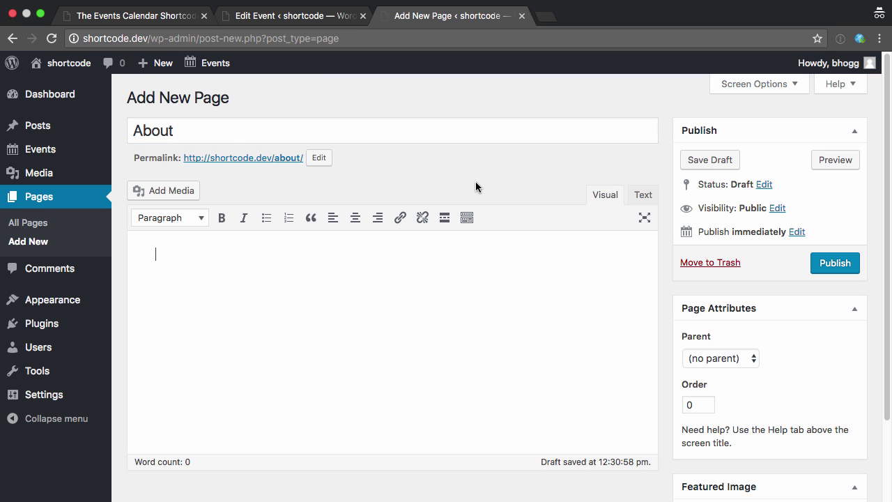
key("ctrl+v")
scroll(255, 265, "down", 3)
left_click(835, 236)
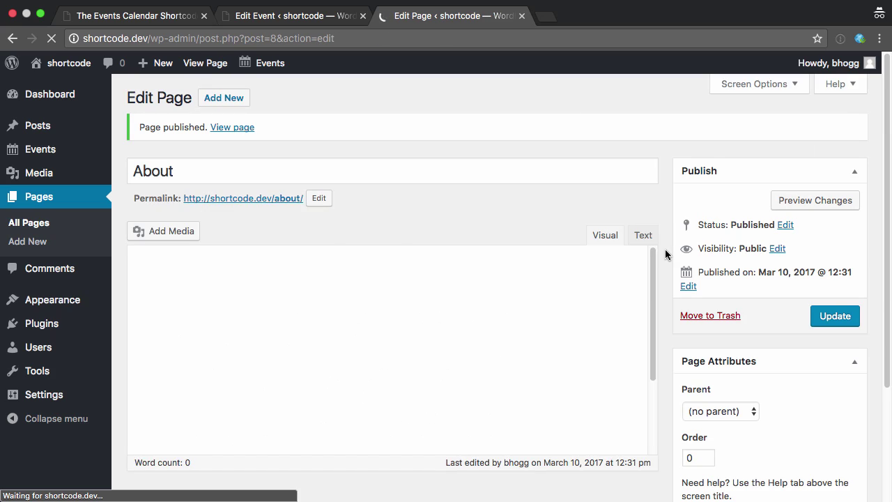
left_click(264, 192)
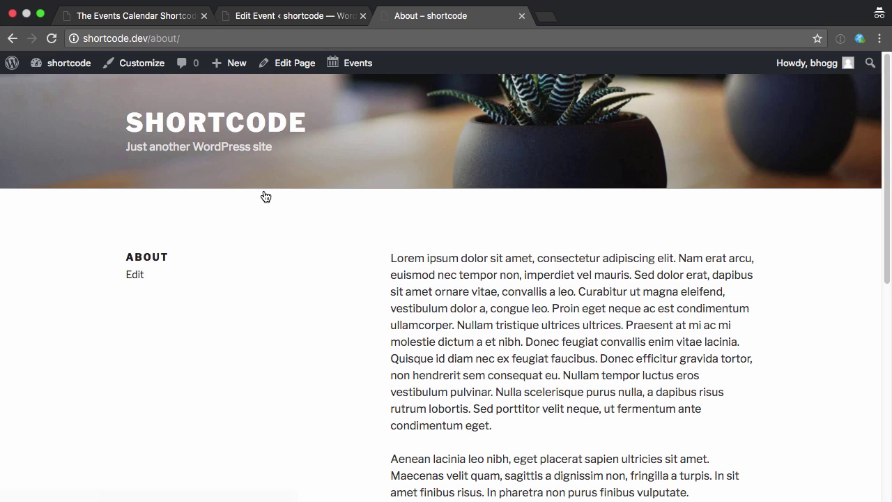
Scroll through the live About page, then go back to the 'Meeting of the group' event editor.
scroll(445, 314, "down", 10)
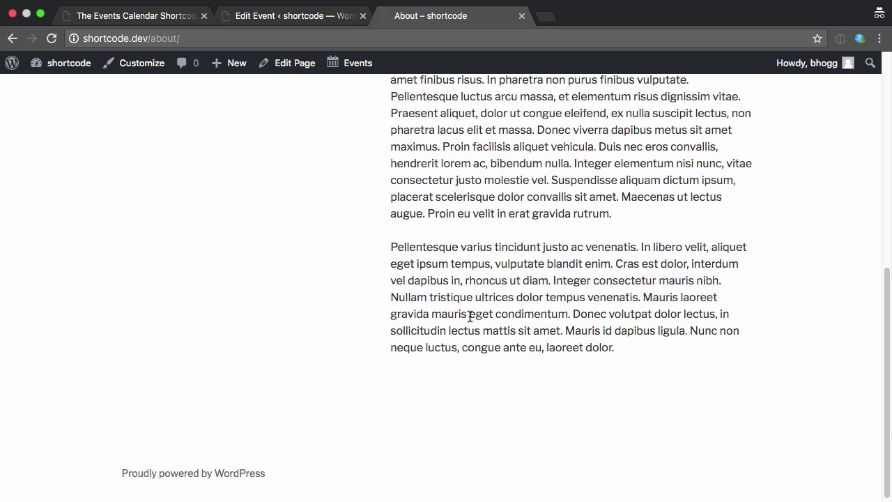
scroll(521, 348, "up", 2)
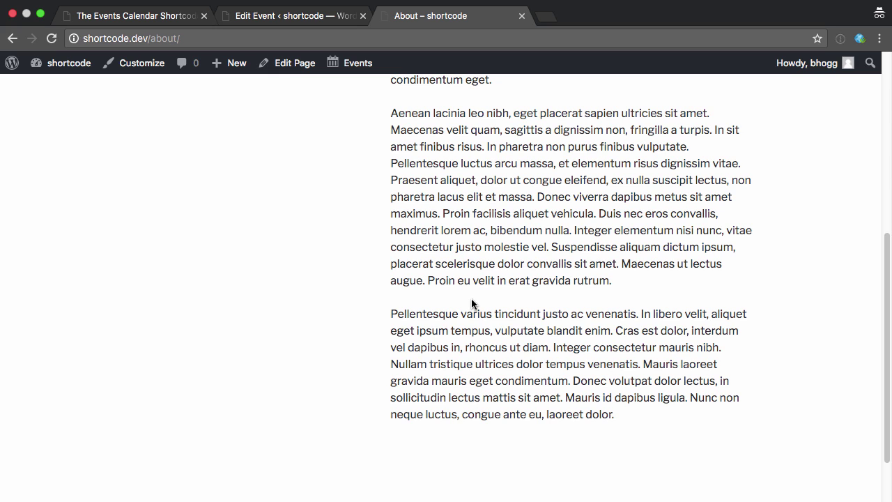
scroll(472, 303, "up", 5)
left_click(293, 15)
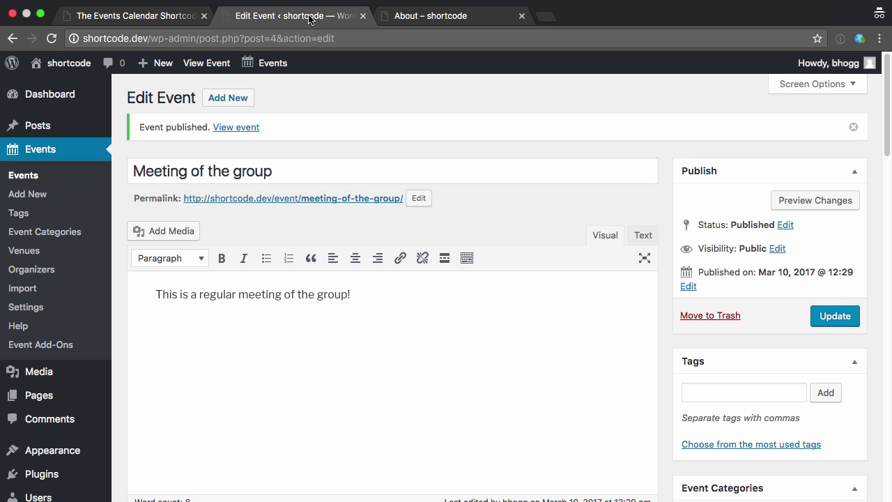
Search for 'the events calendar shortcode', then install and activate that plugin.
scroll(131, 358, "down", 1)
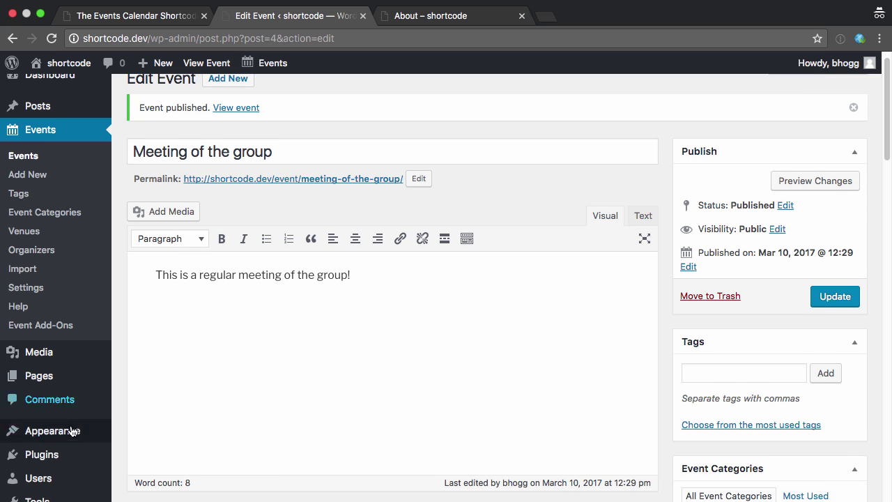
left_click(37, 461)
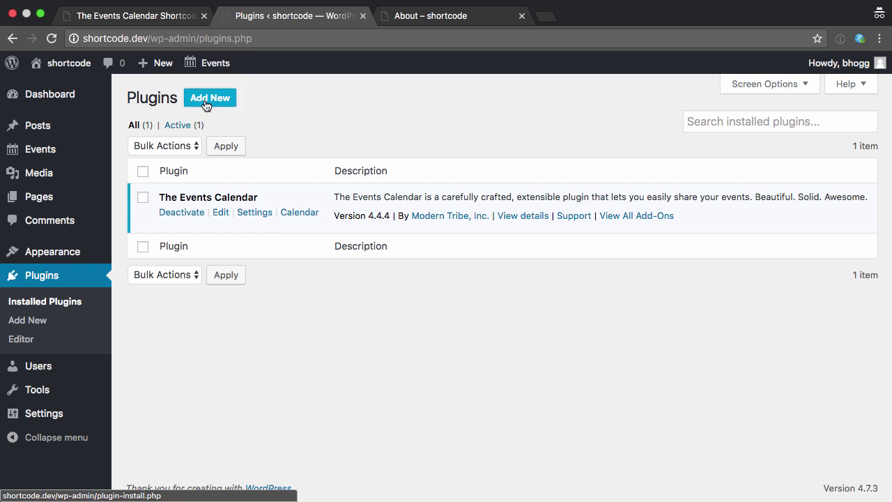
left_click(208, 98)
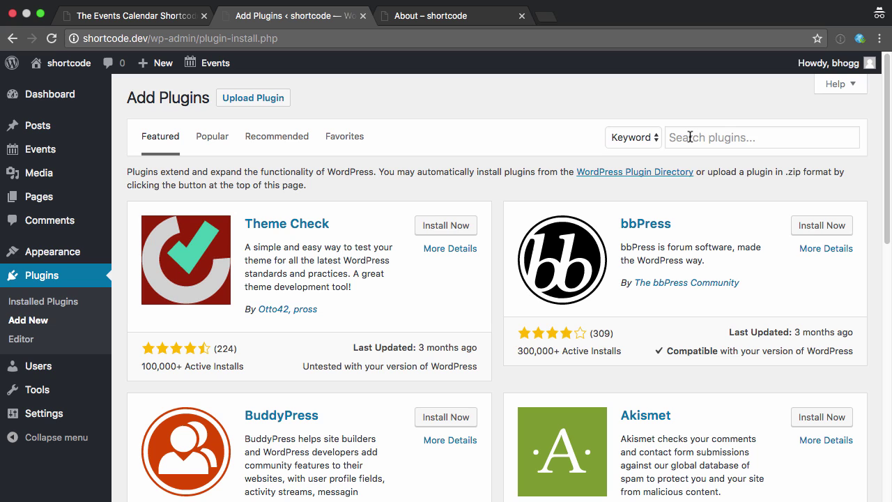
left_click(678, 137)
type("the eve")
key("BackSpace")
type("vents calendar shortcode")
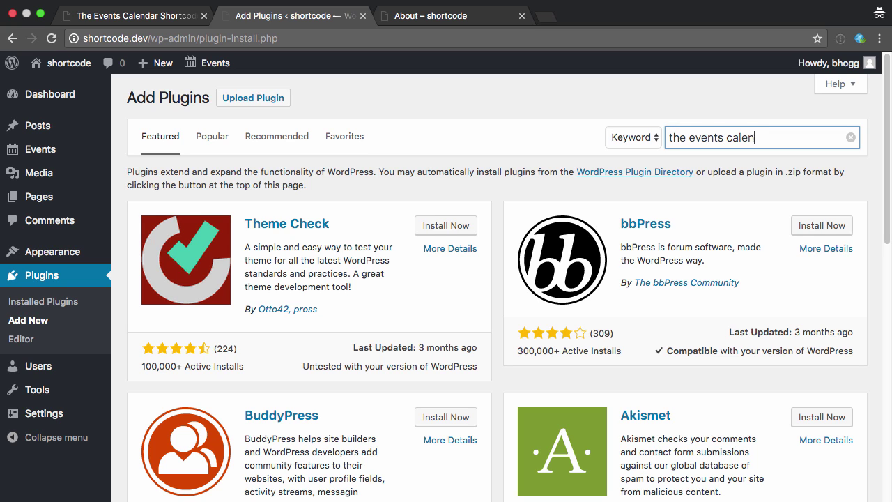
left_click(459, 210)
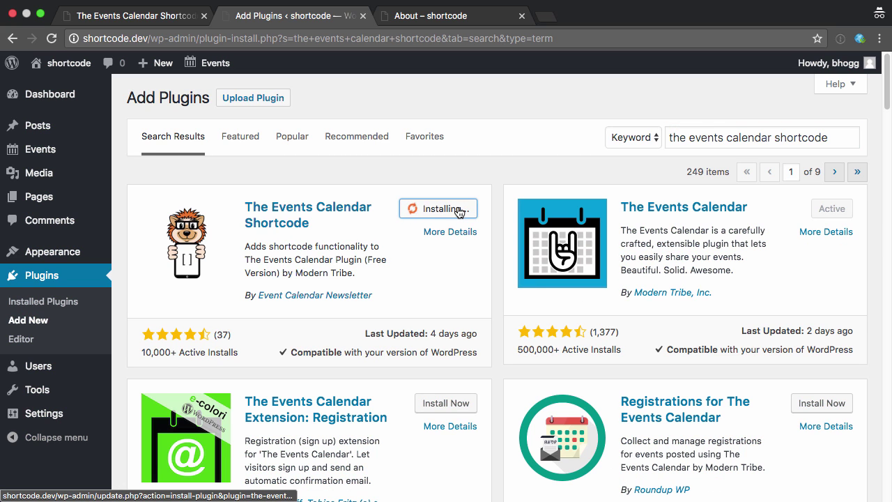
left_click(458, 209)
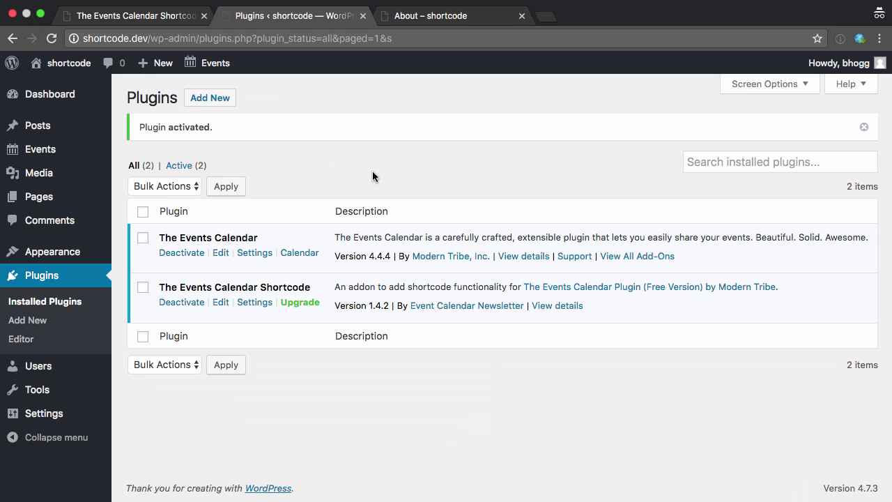
mouse_move(32, 149)
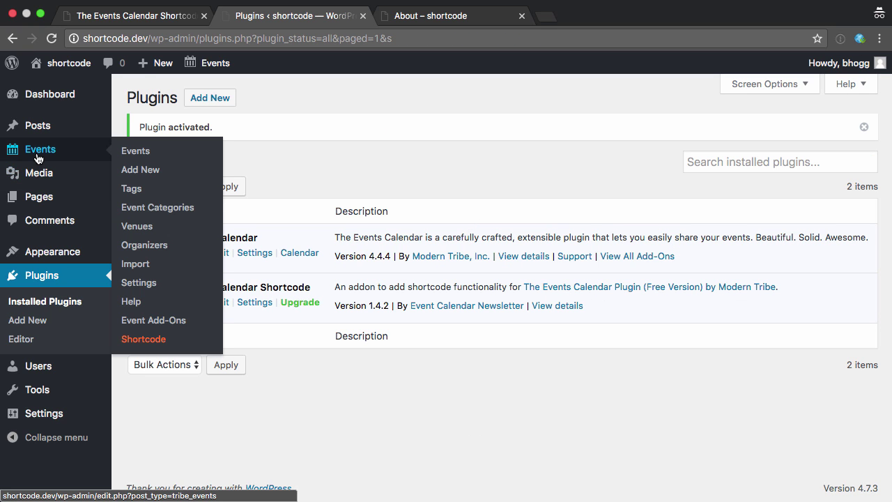
Open the Events > Shortcode help page and select the basic [ecs-list-events] shortcode.
left_click(142, 340)
scroll(344, 241, "down", 1)
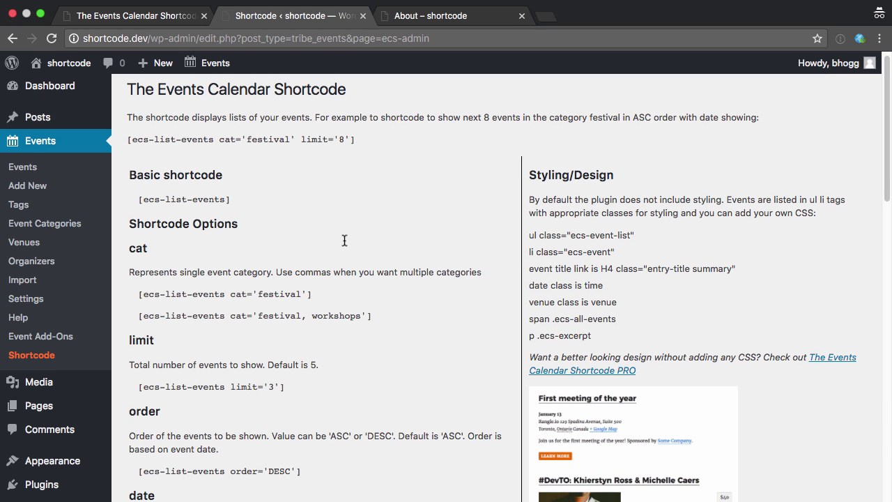
left_click_drag(232, 200, 137, 200)
key("ctrl+c")
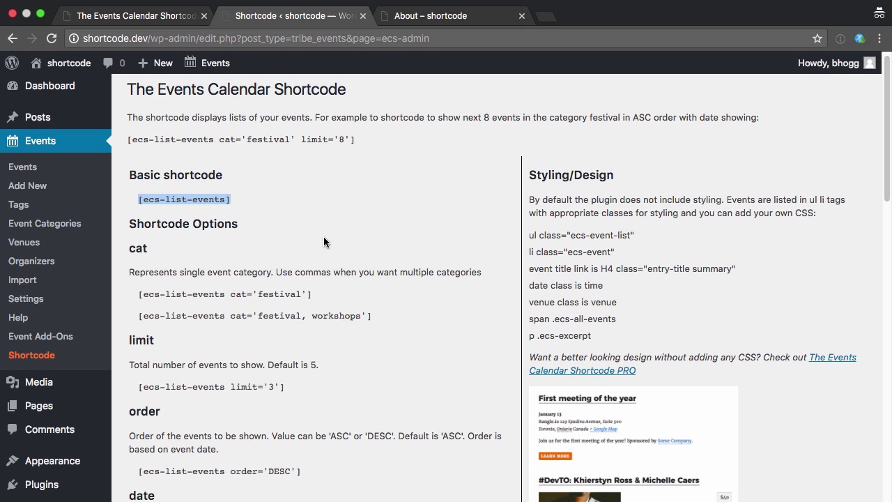
Return to the About page and open it in the page editor.
left_click(449, 20)
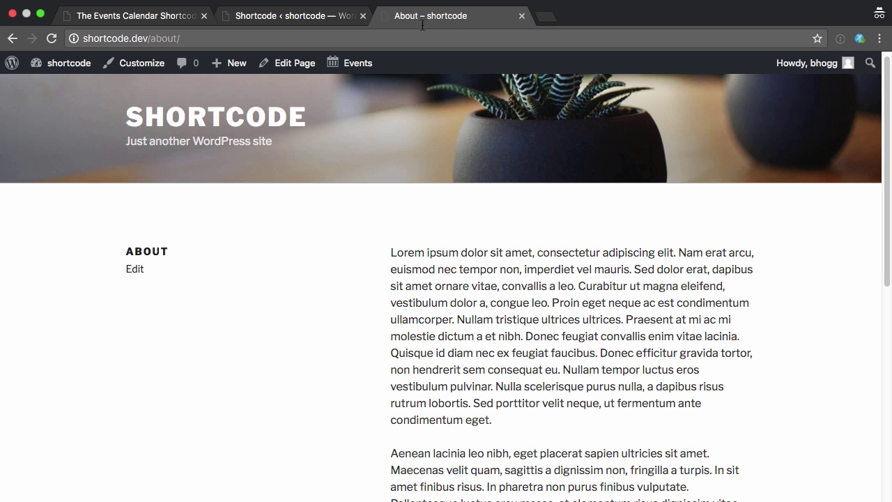
left_click(300, 65)
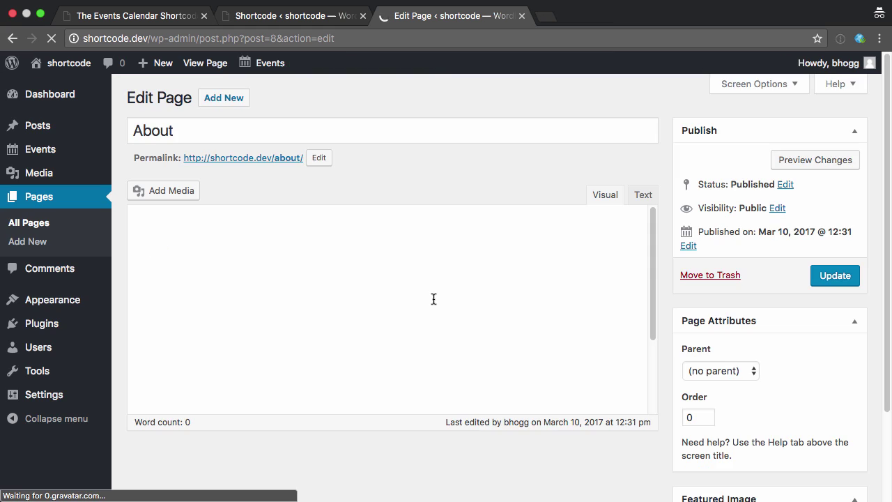
scroll(433, 299, "down", 3)
scroll(433, 299, "down", 4)
Paste [ecs-list-events] as a new final paragraph and update the About page.
left_click(504, 363)
scroll(522, 364, "down", 5)
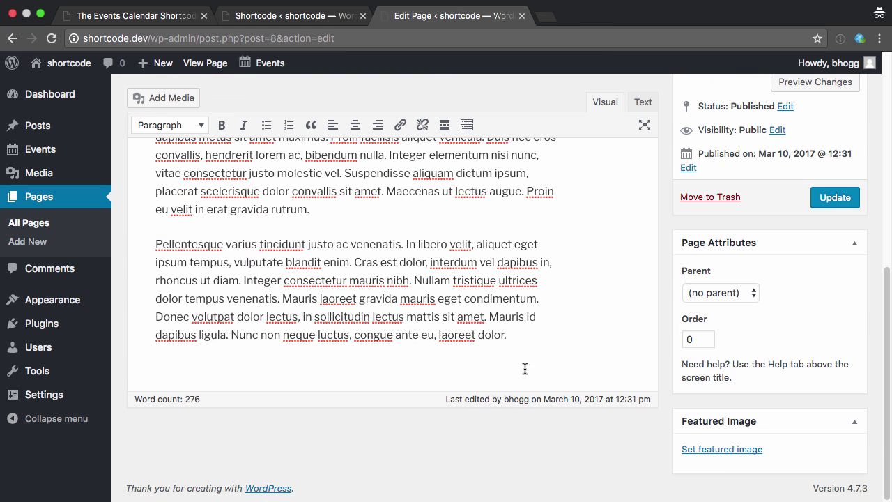
key("Return")
key("ctrl+v")
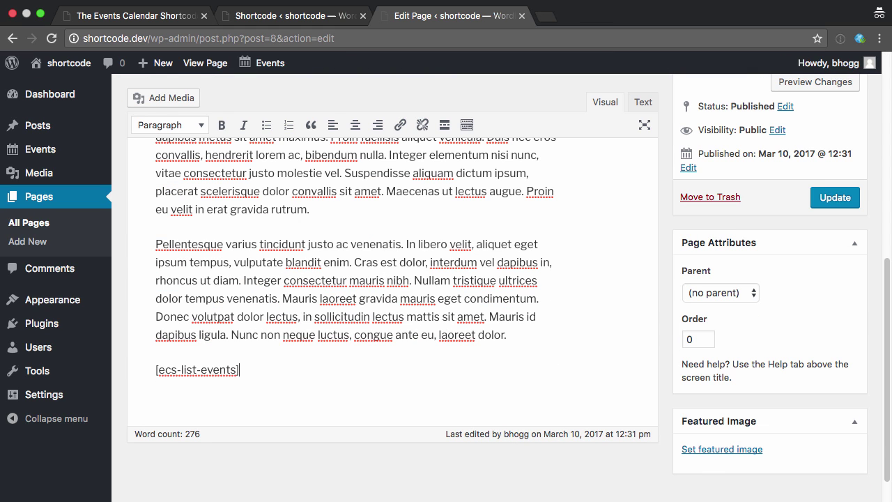
left_click(833, 198)
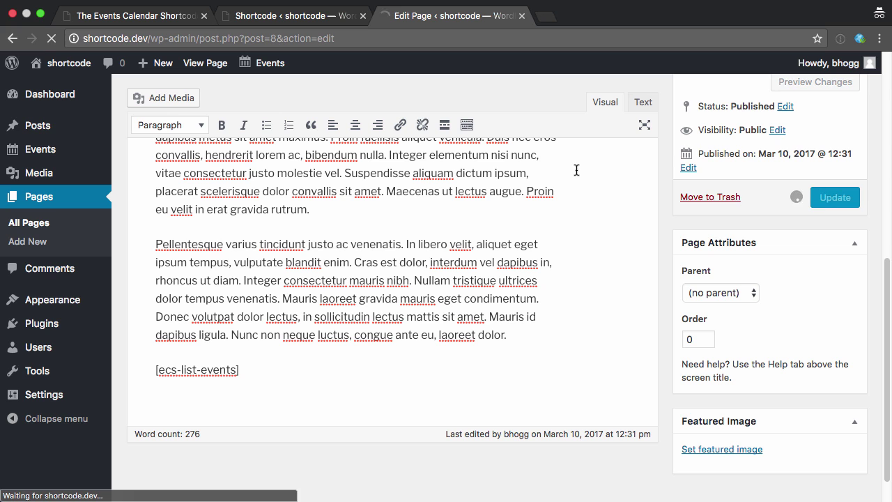
left_click(296, 187)
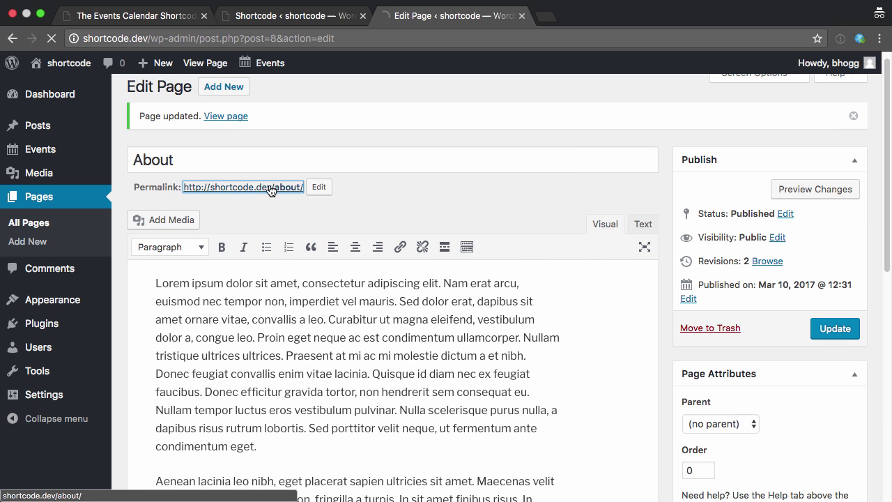
Scroll the live About page down to the events list showing Meeting of the group.
scroll(371, 174, "down", 10)
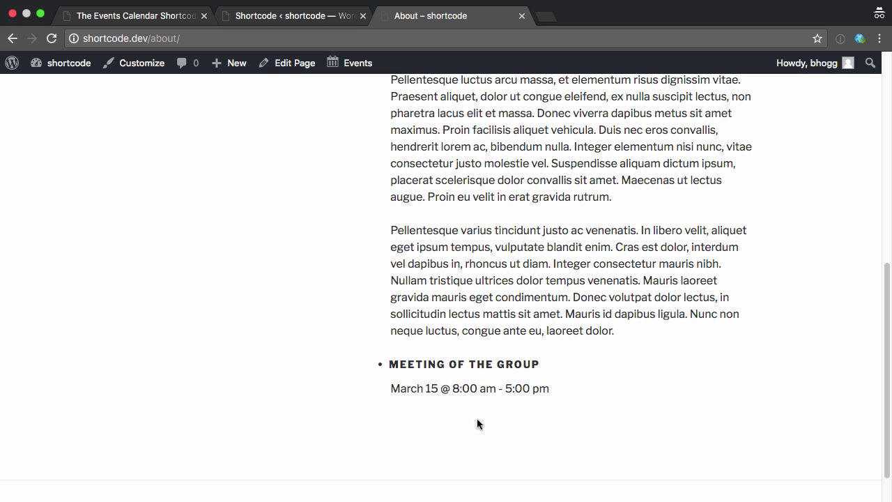
scroll(480, 421, "down", 2)
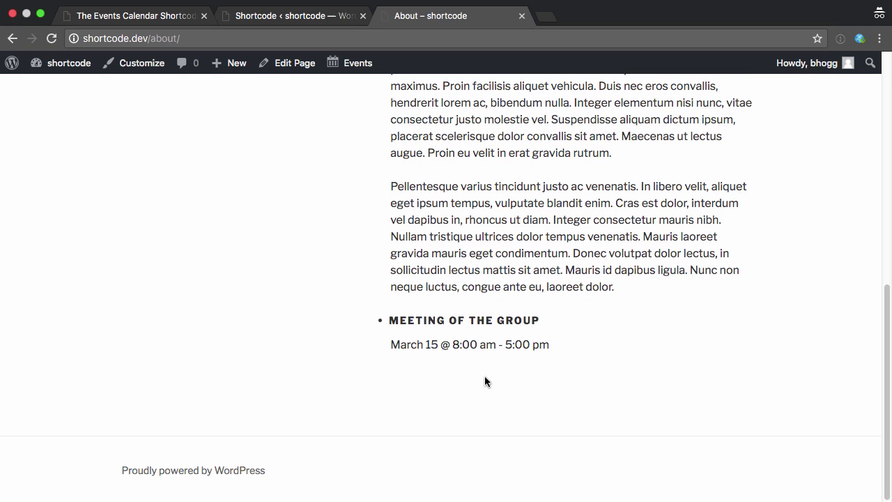
Create and publish the Annual Gala event, then reload the live About page.
left_click(322, 16)
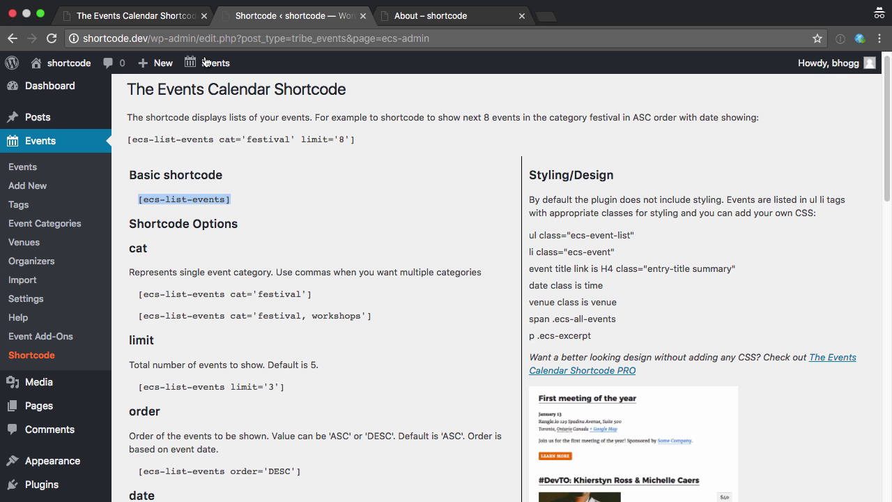
left_click(28, 186)
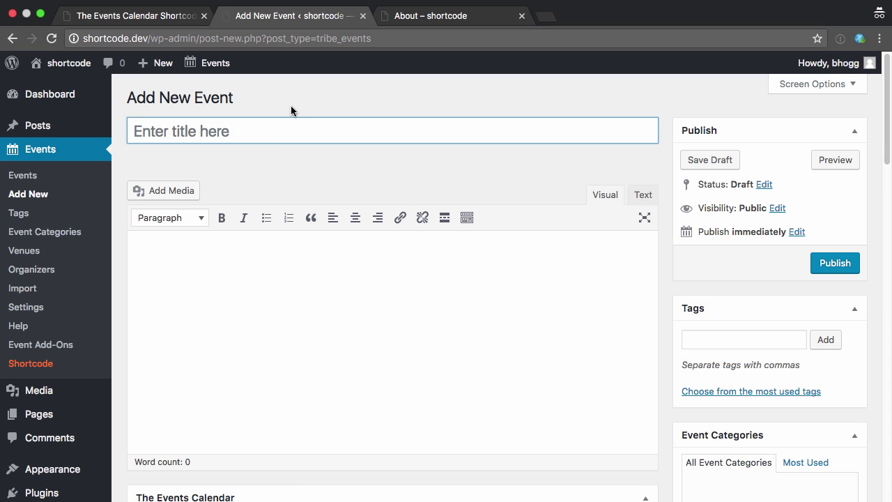
type("Annual Gala")
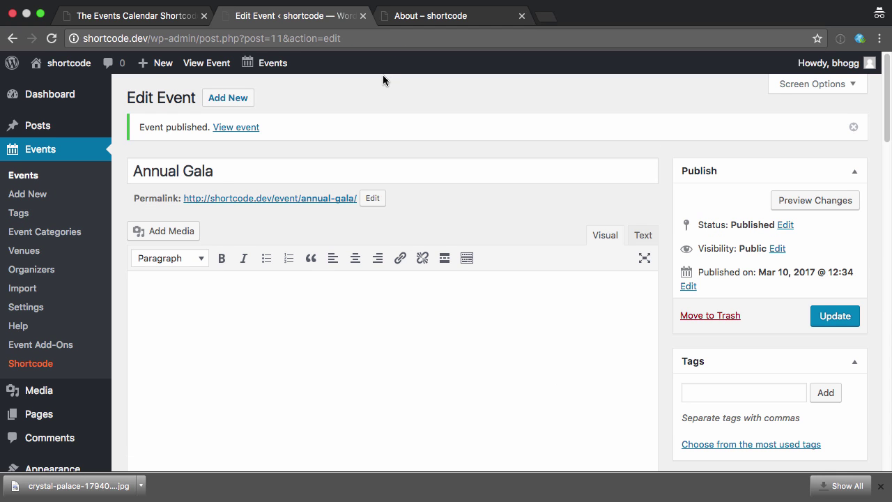
left_click(428, 17)
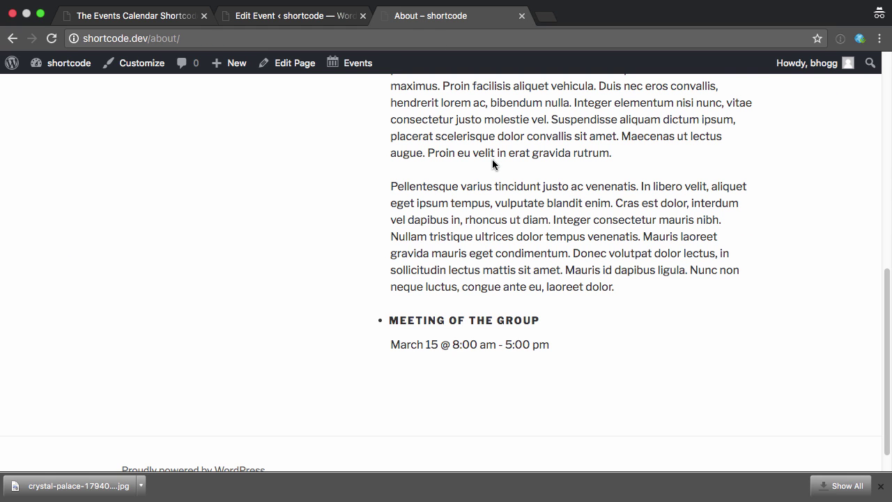
key("super+r")
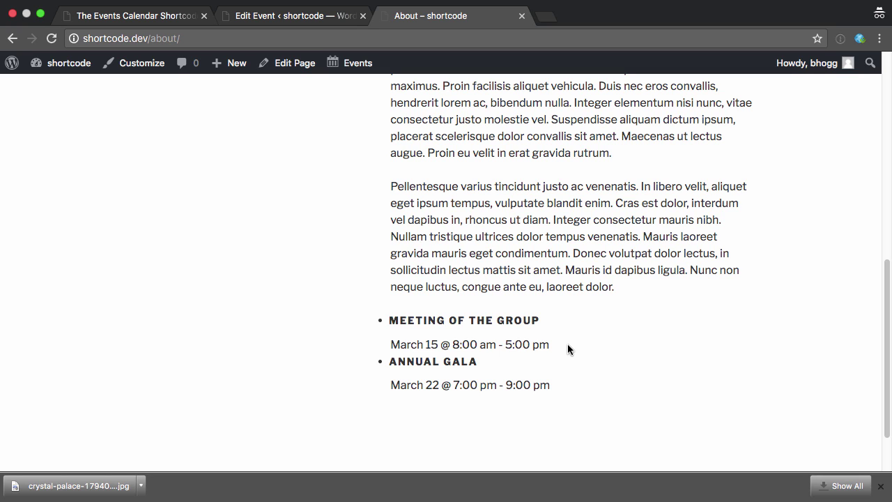
Open Events > Shortcode and scroll through options like order, venue, excerpt and thumb.
left_click(333, 15)
left_click(32, 363)
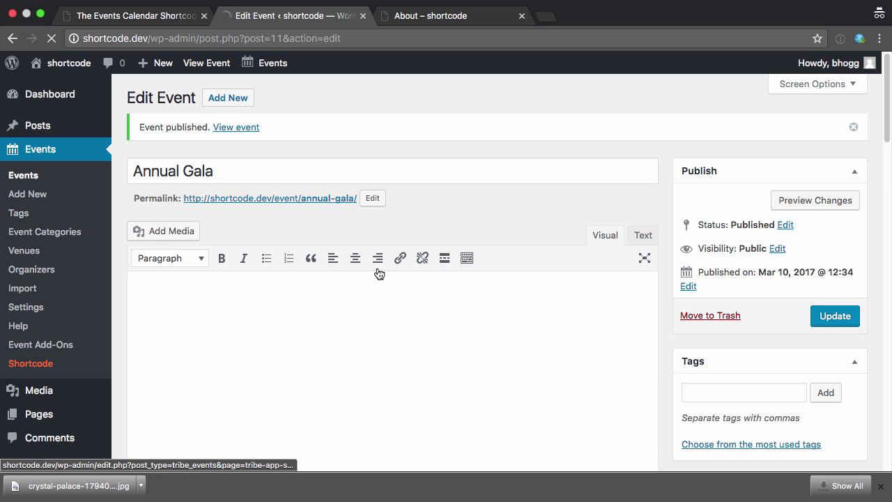
scroll(655, 275, "down", 4)
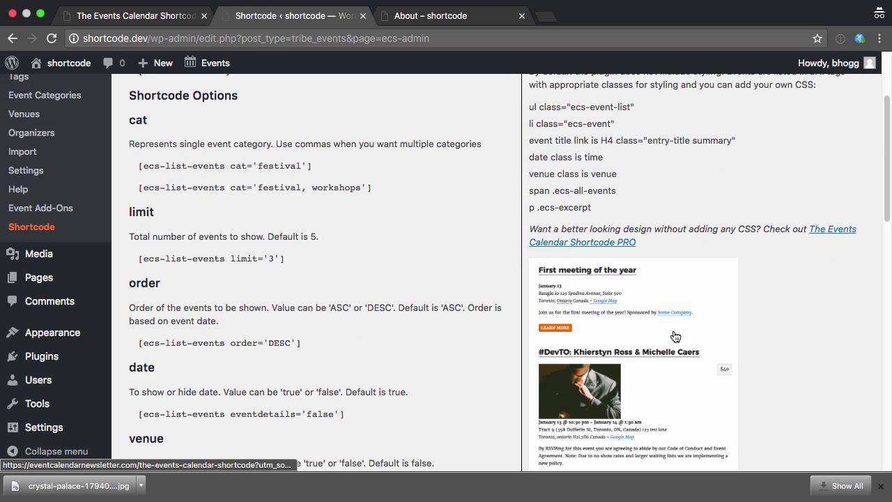
scroll(660, 272, "down", 4)
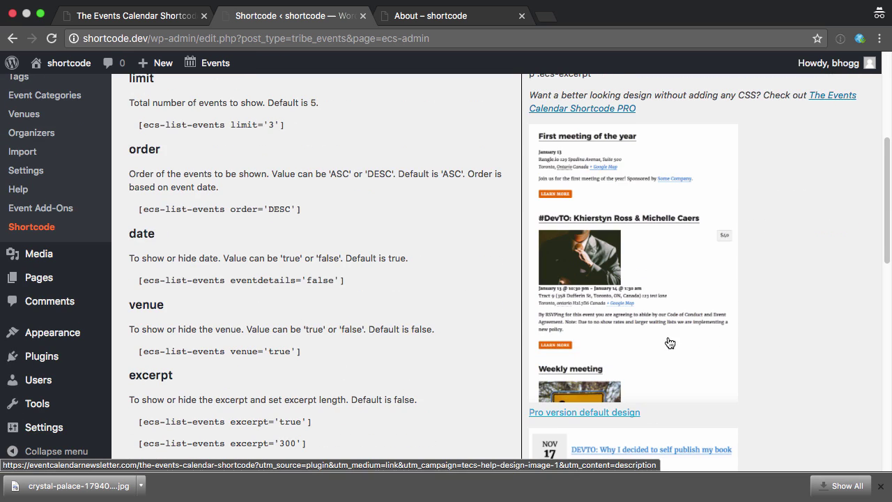
scroll(655, 294, "down", 2)
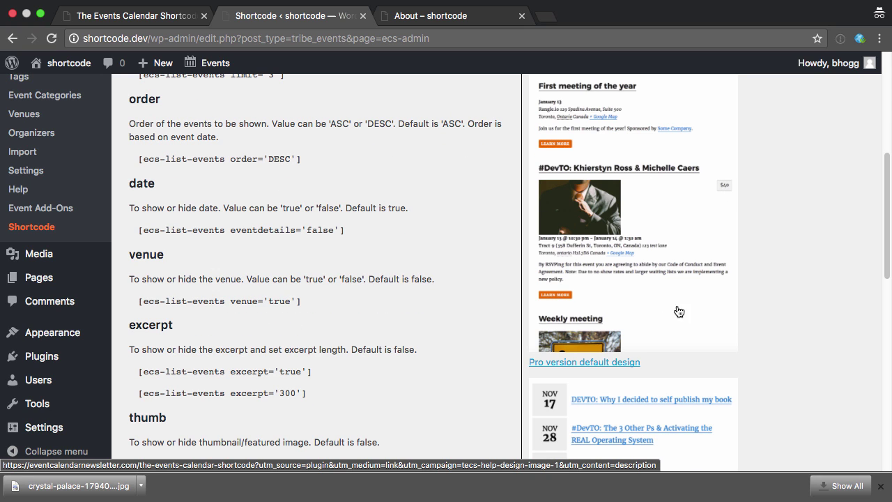
scroll(692, 305, "down", 5)
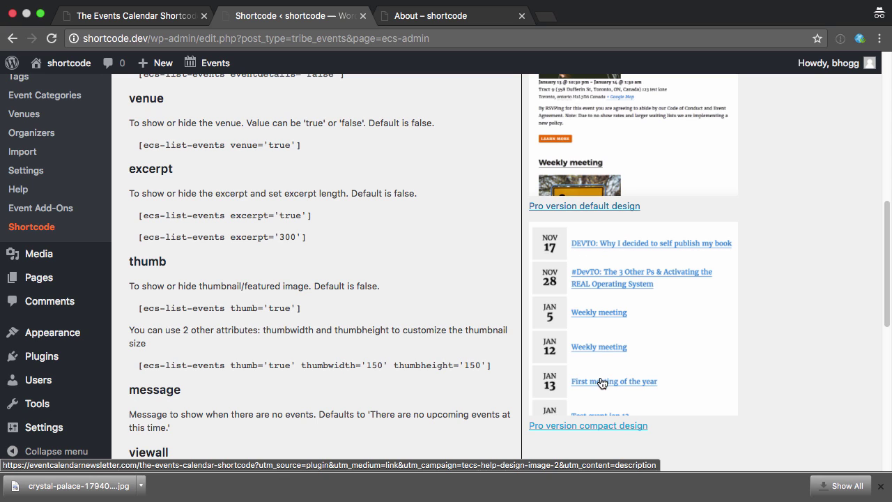
Follow the Pro compact design example to the plugin's eventcalendarnewsletter.com product page.
left_click(575, 409)
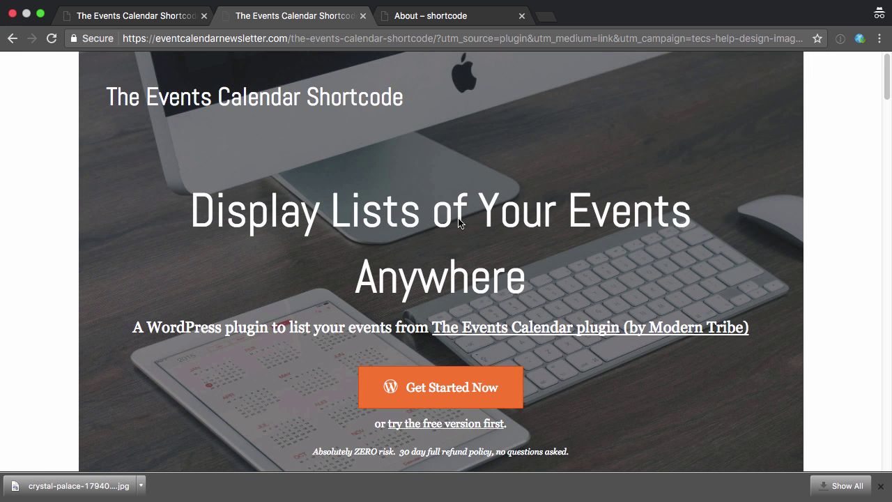
scroll(458, 222, "down", 1)
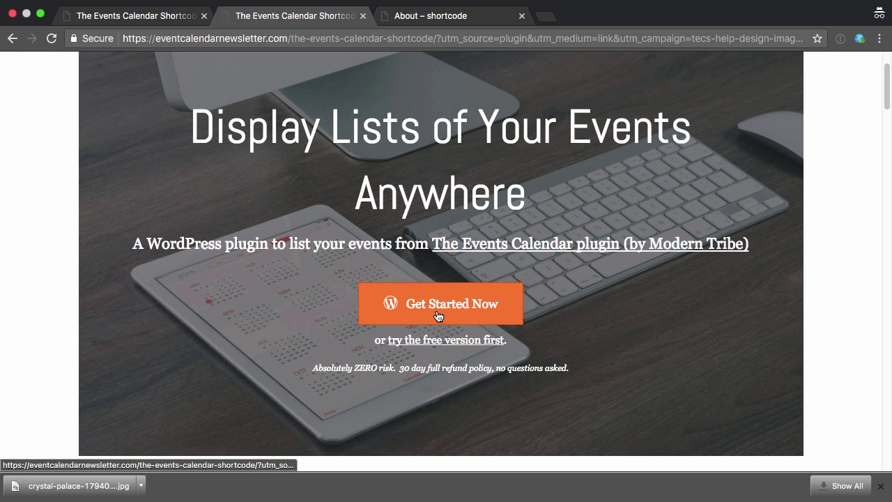